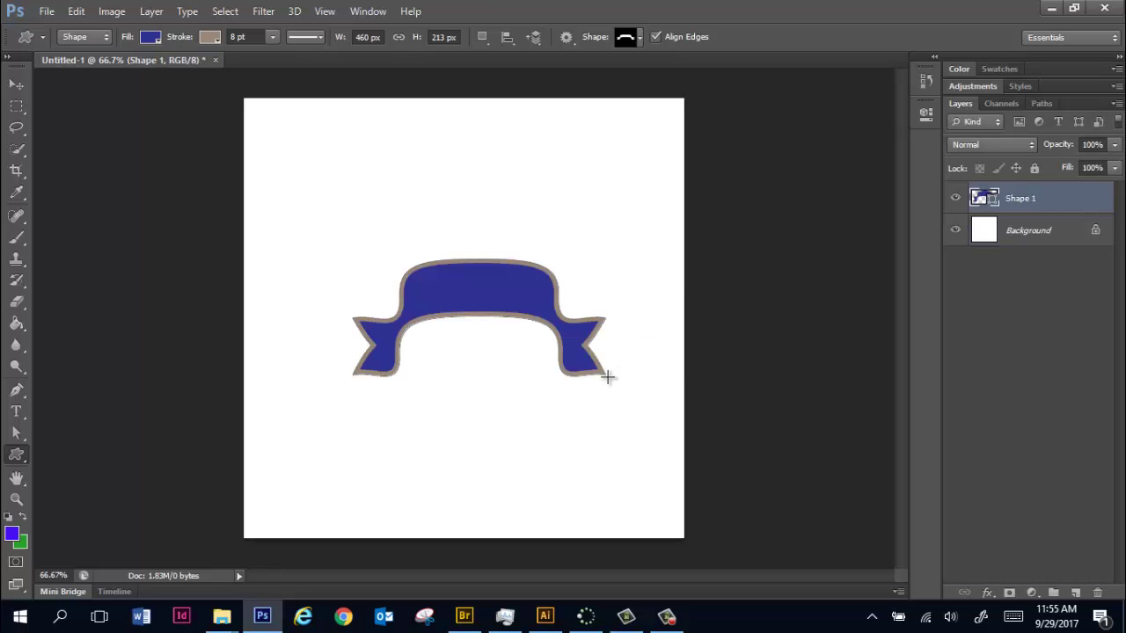
- Try scaling the banner shape to about 131% and rotating it about 31° with Free Transform, and cancel the transformation
key("ctrl+t")
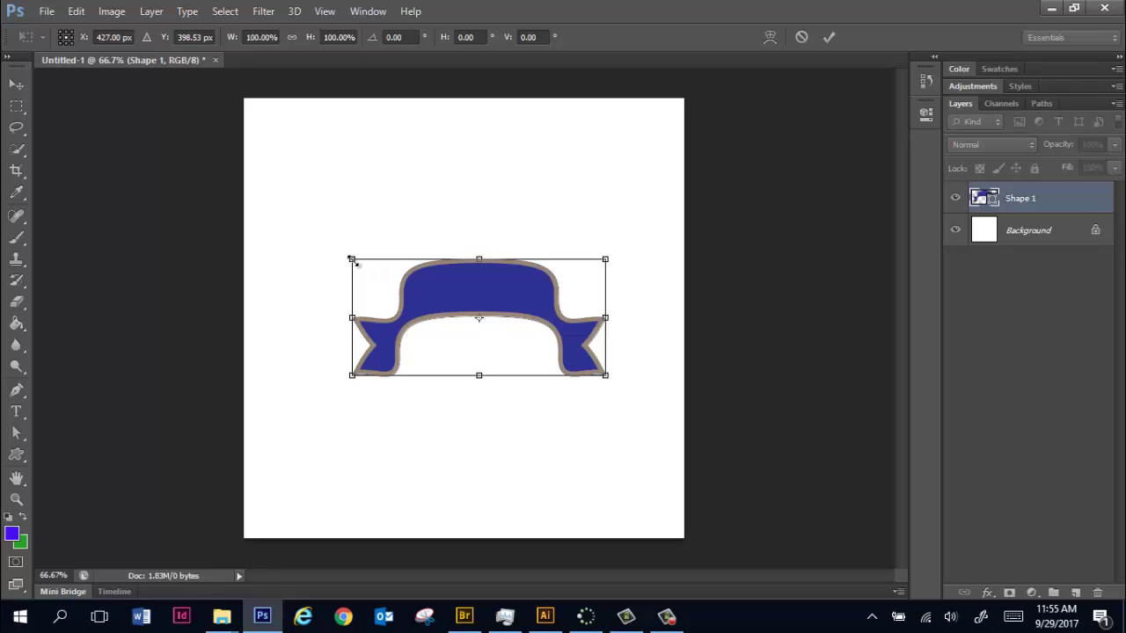
left_click_drag(351, 260, 319, 228)
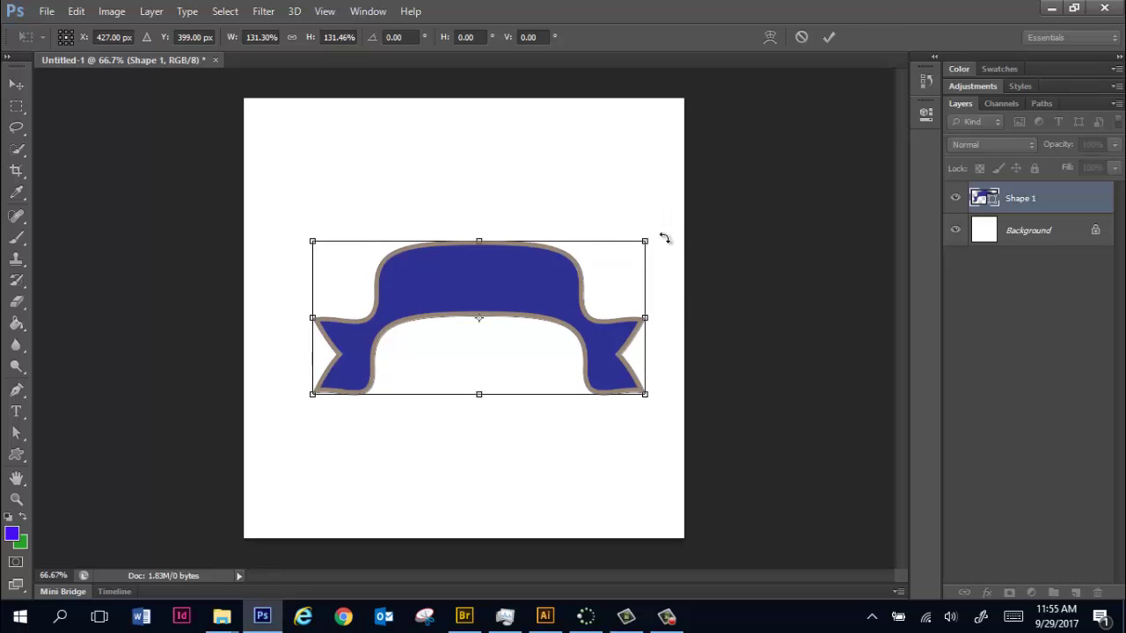
left_click_drag(665, 240, 649, 324)
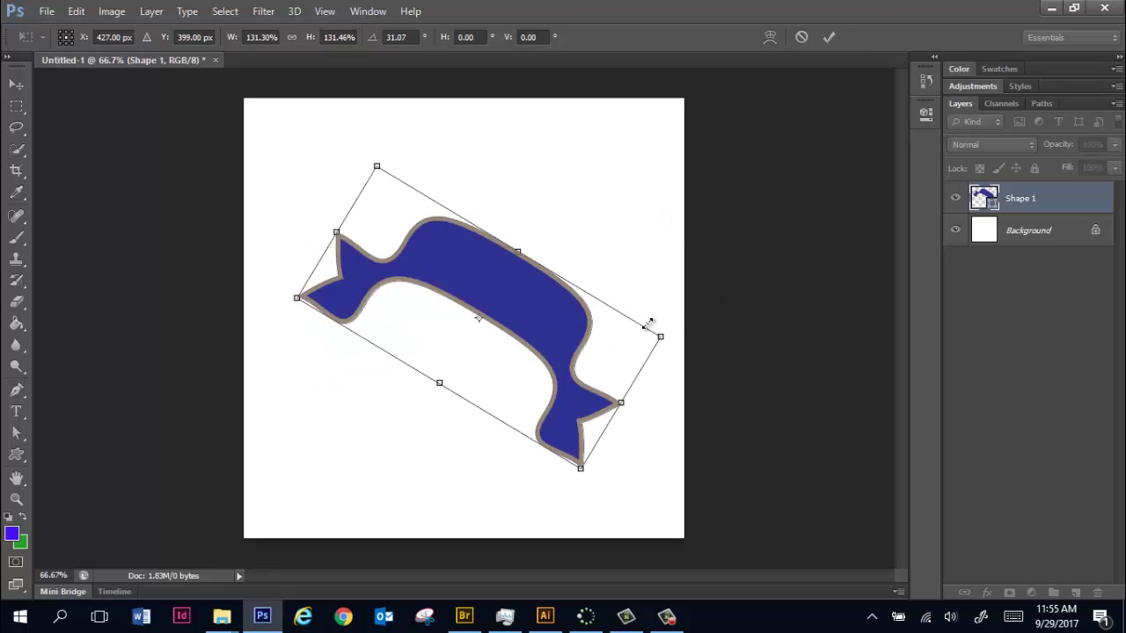
left_click(802, 37)
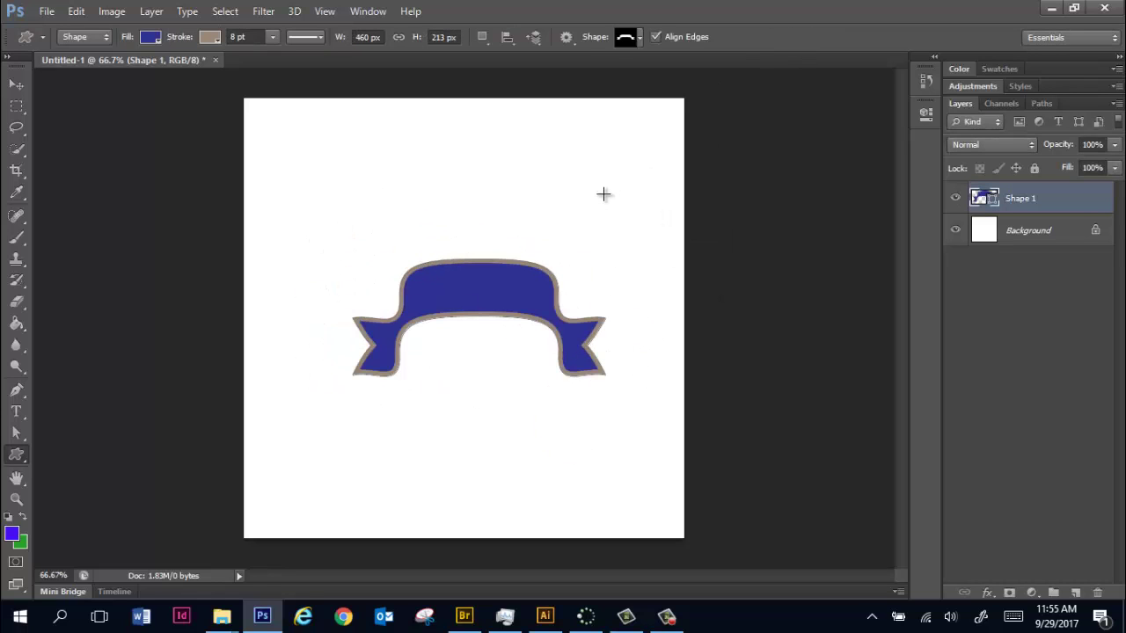
- Try flipping the banner shape vertically with Free Transform, and undo the flip
key("ctrl+t")
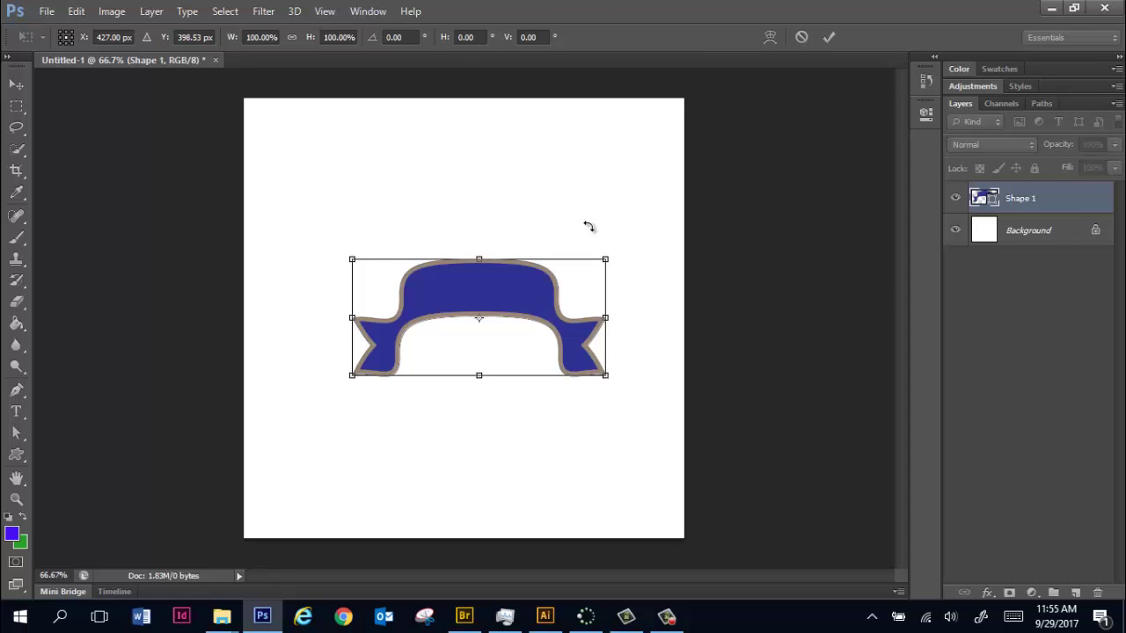
right_click(512, 293)
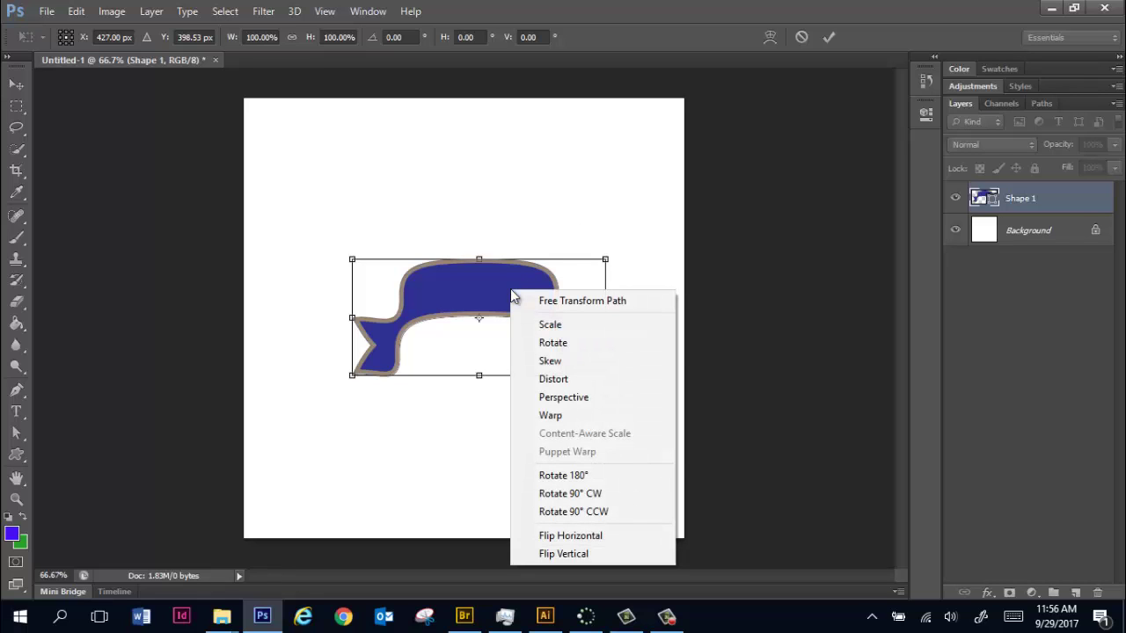
left_click(570, 554)
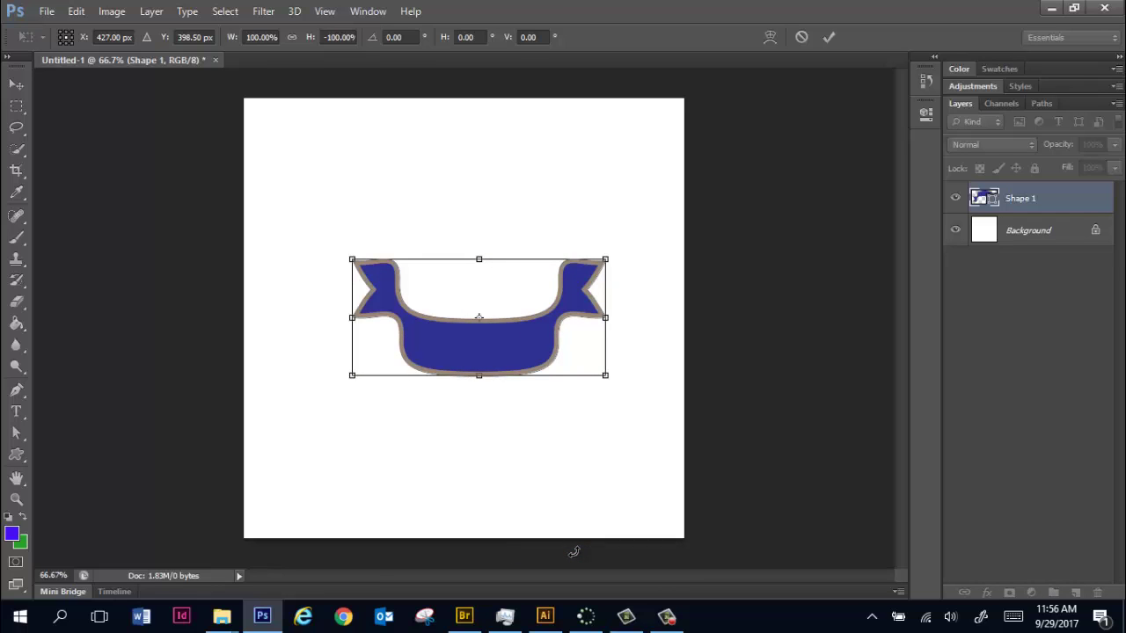
key("ctrl+z")
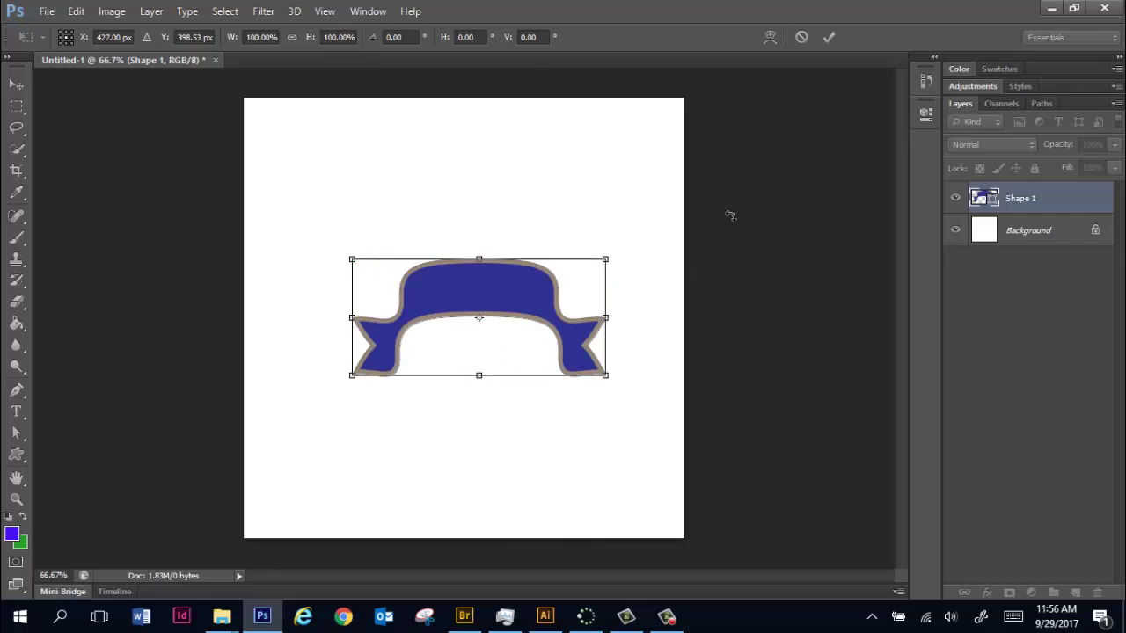
- Try skewing the banner by shifting both of its upper corners to the right, about -31° horizontally, and cancel the transformation
right_click(464, 303)
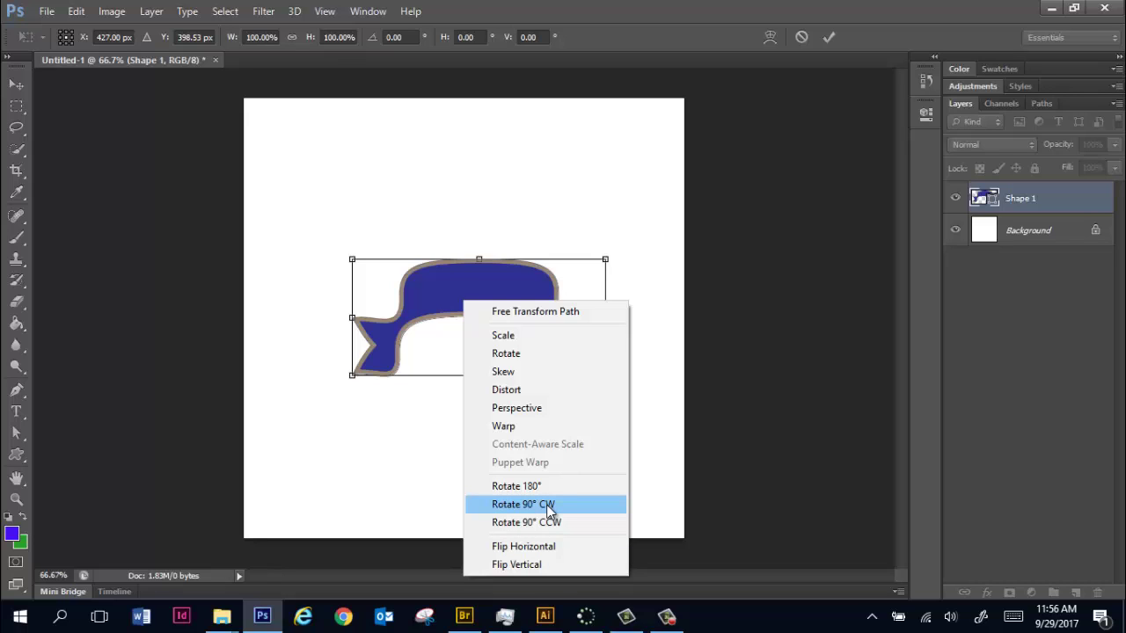
left_click(503, 371)
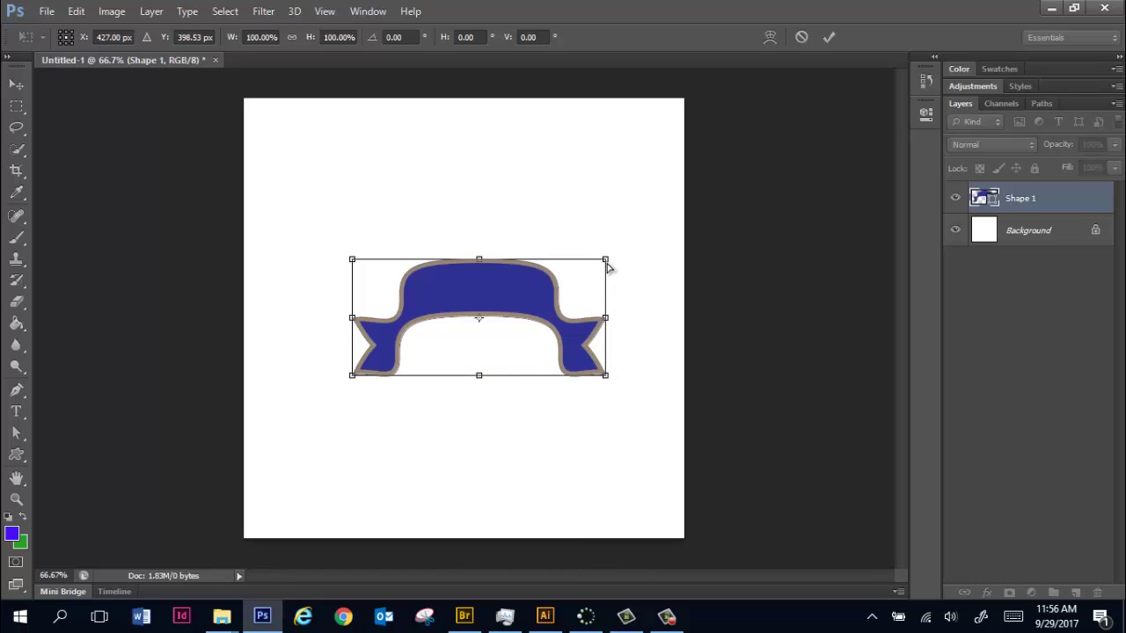
left_click_drag(614, 258, 671, 241)
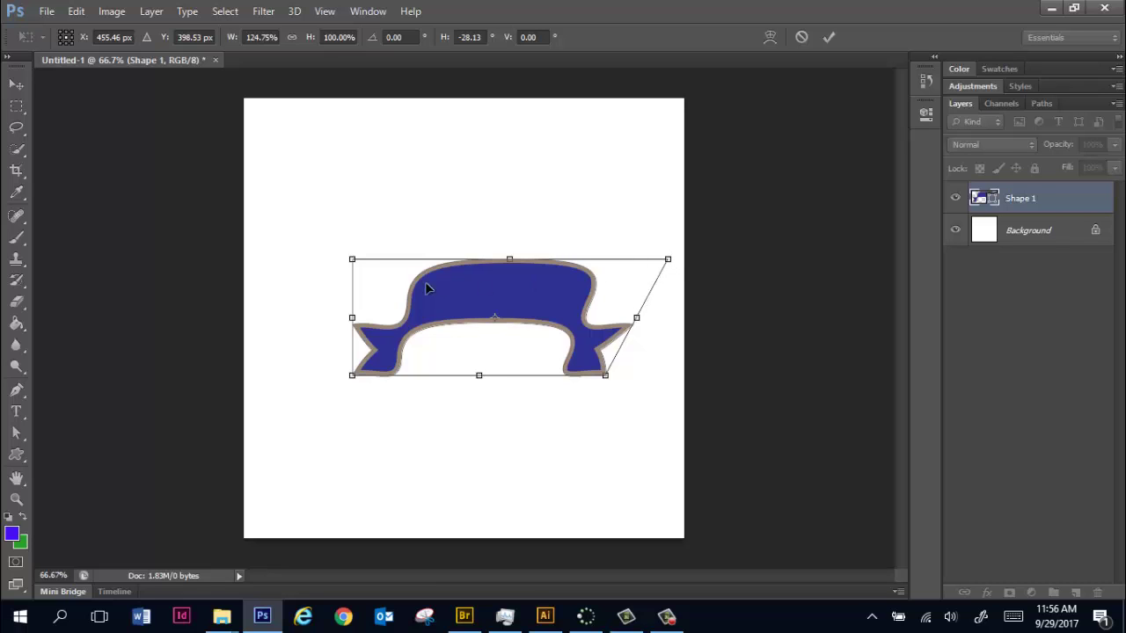
left_click_drag(363, 268, 426, 266)
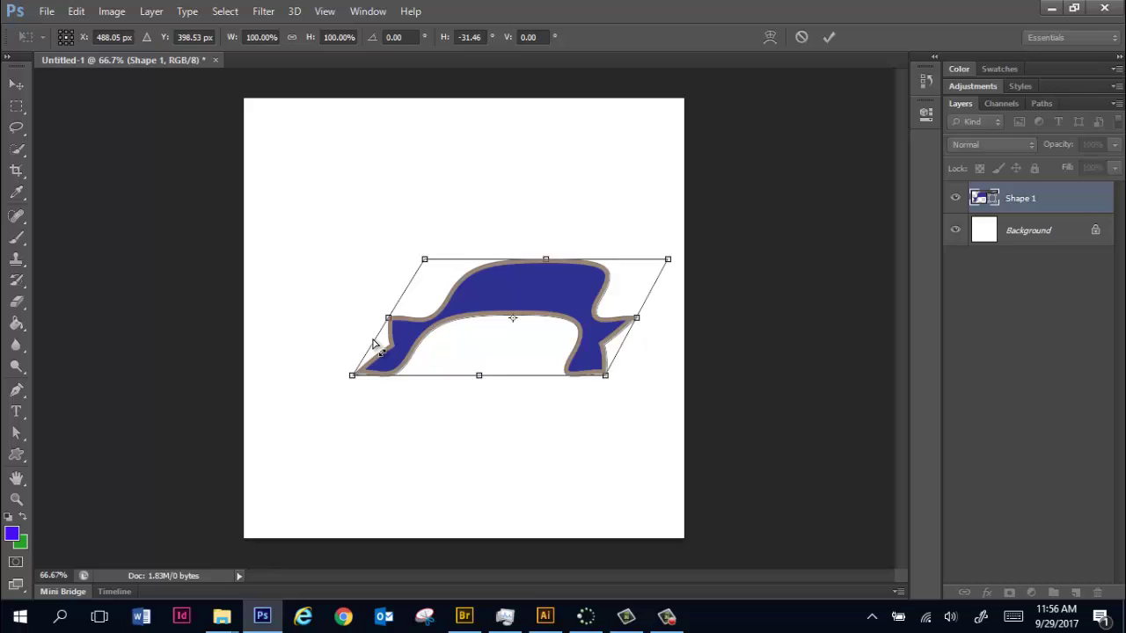
left_click(802, 37)
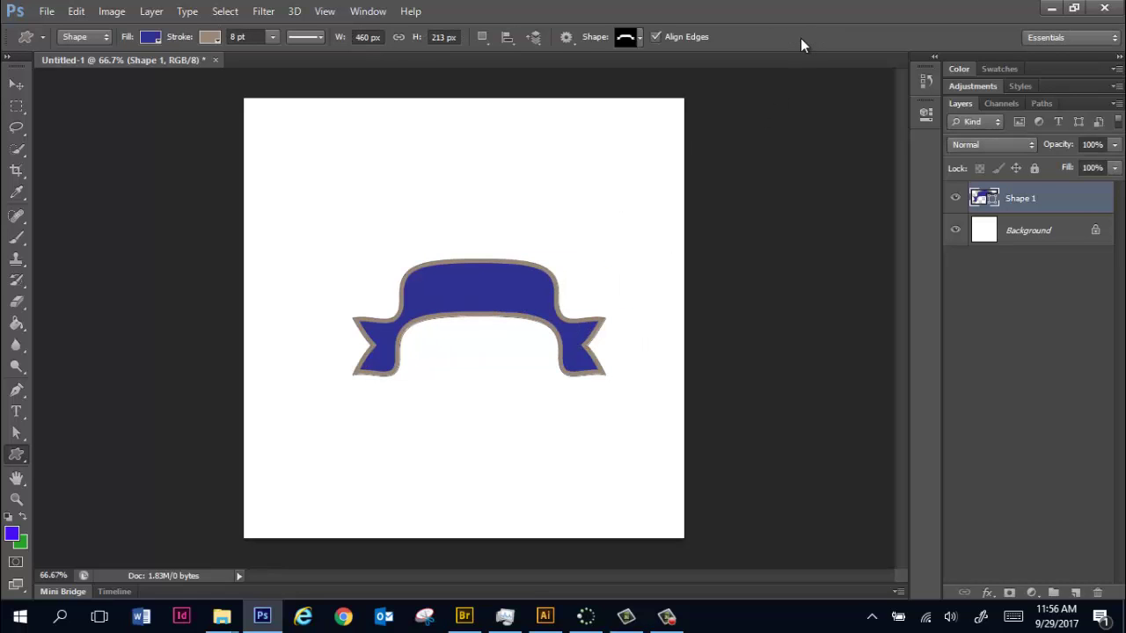
- Try the Distort transformation by moving the middle of the banner's top edge down and to the right, and cancel it
key("ctrl+t")
right_click(503, 297)
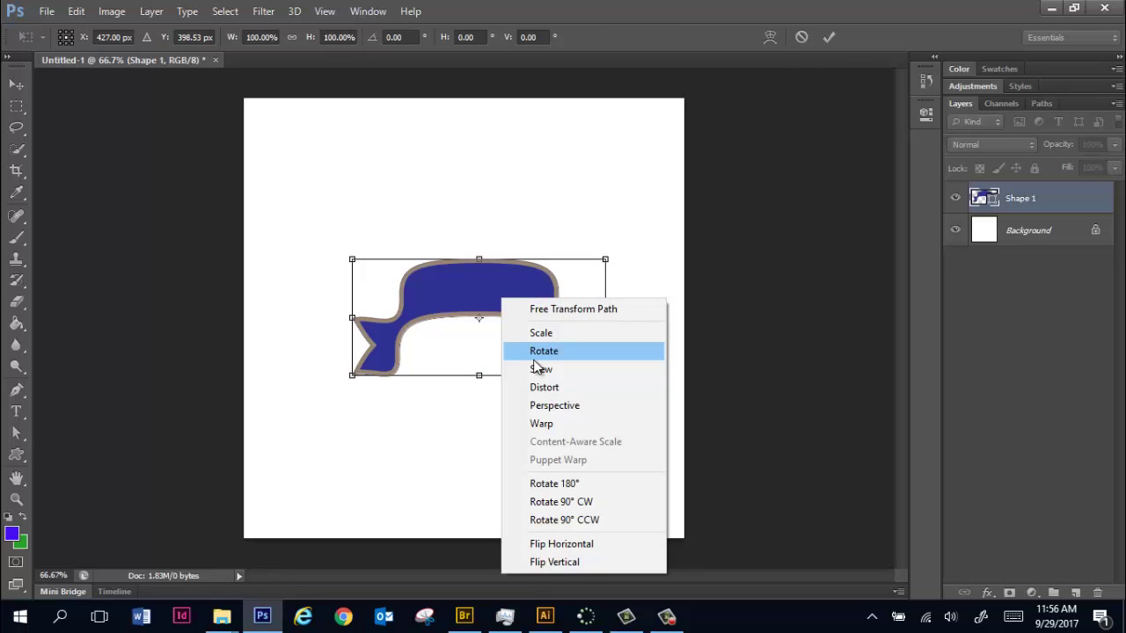
left_click(542, 389)
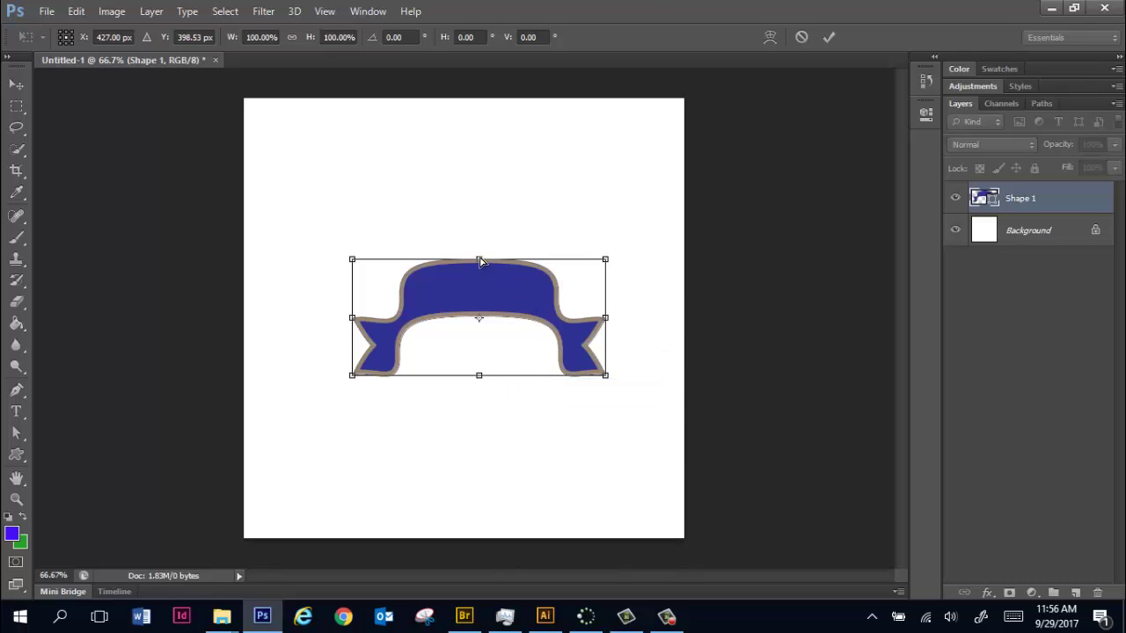
left_click_drag(480, 261, 506, 295)
key("Escape")
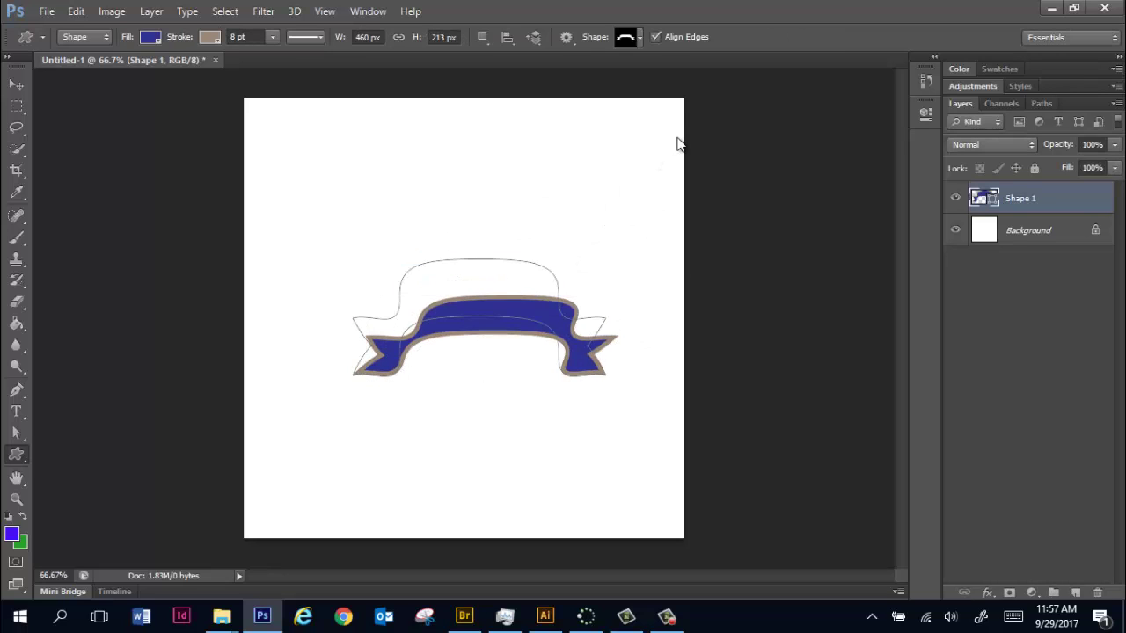
- Try the Perspective transformation by widening the banner's base symmetrically to about 153% width
key("ctrl+t")
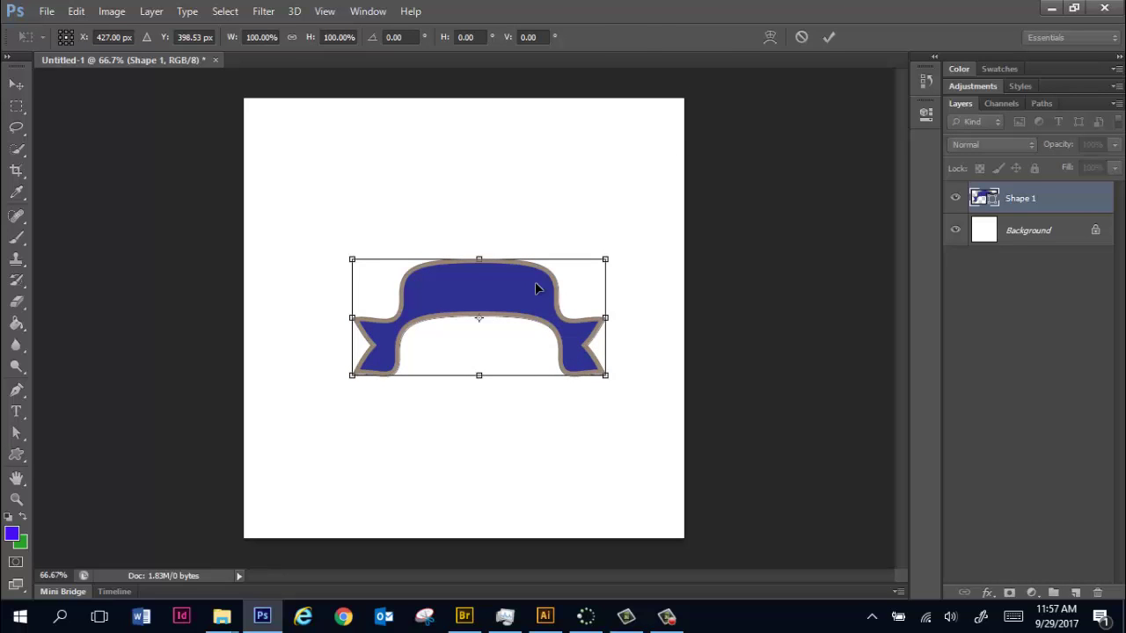
right_click(535, 283)
left_click(598, 392)
left_click_drag(608, 381, 676, 380)
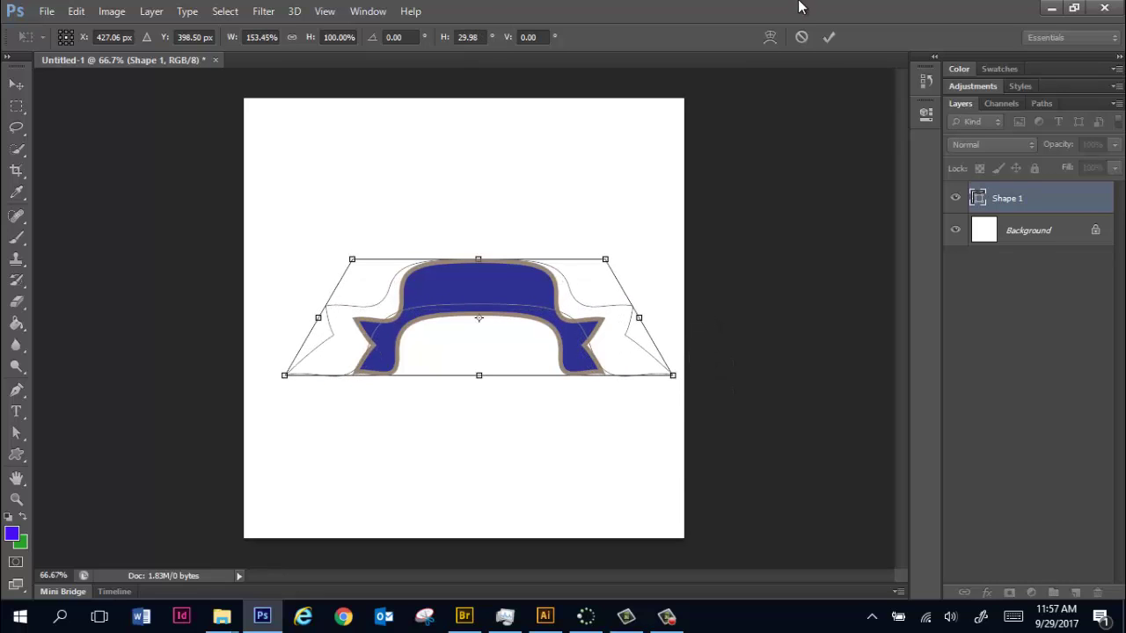
left_click(828, 36)
key("Escape")
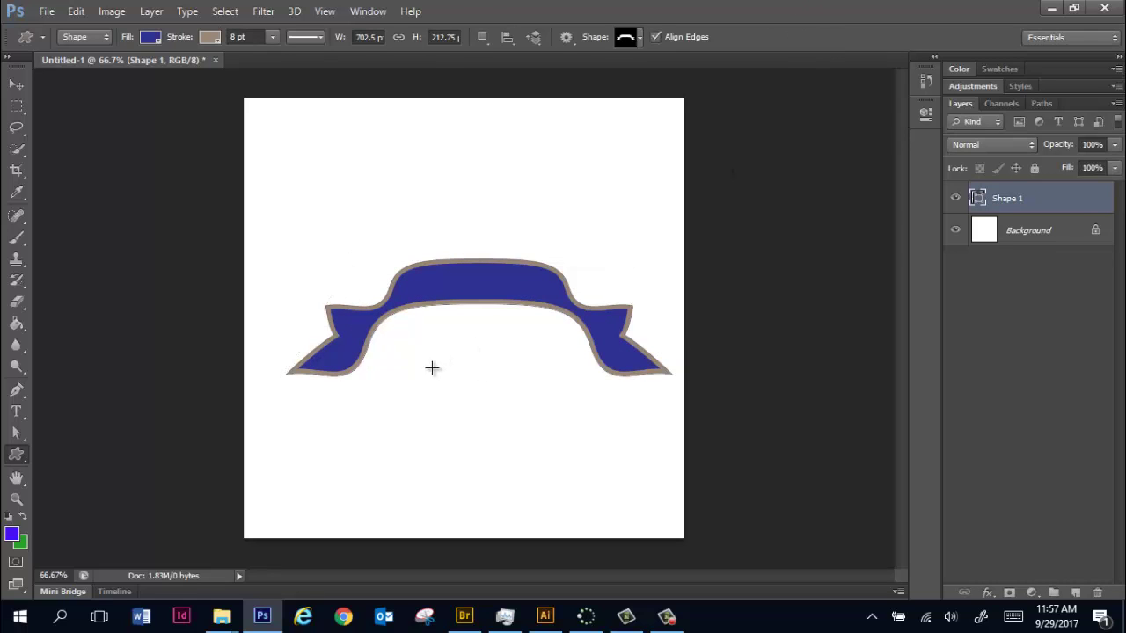
- Start a custom Warp on the banner, try pulling its upper-left corner upward, and undo that change
key("ctrl+t")
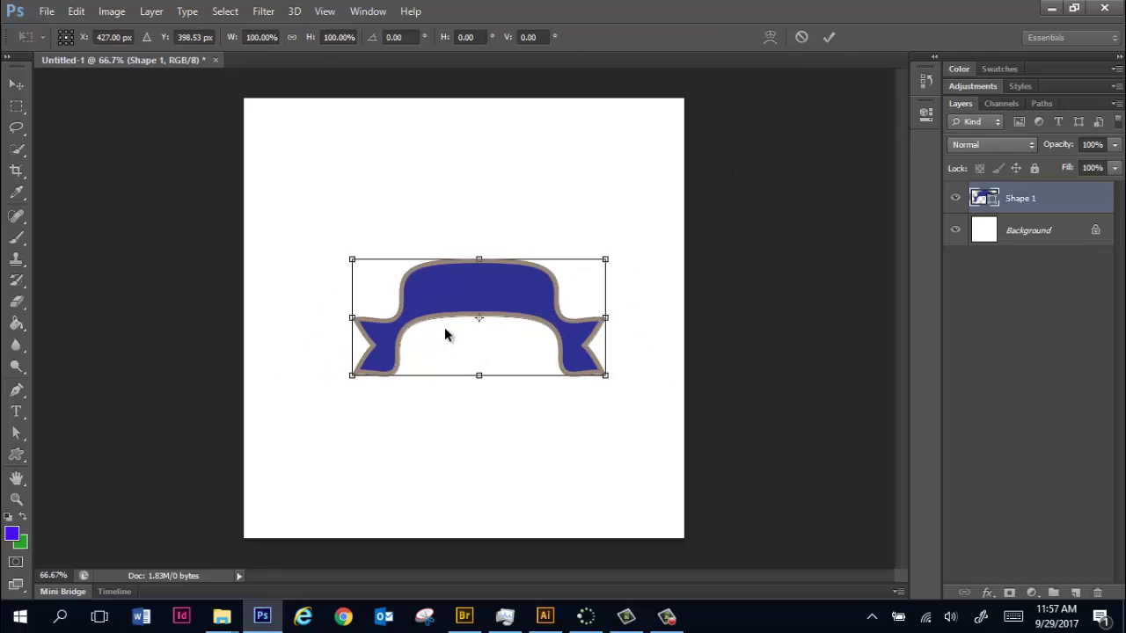
right_click(461, 294)
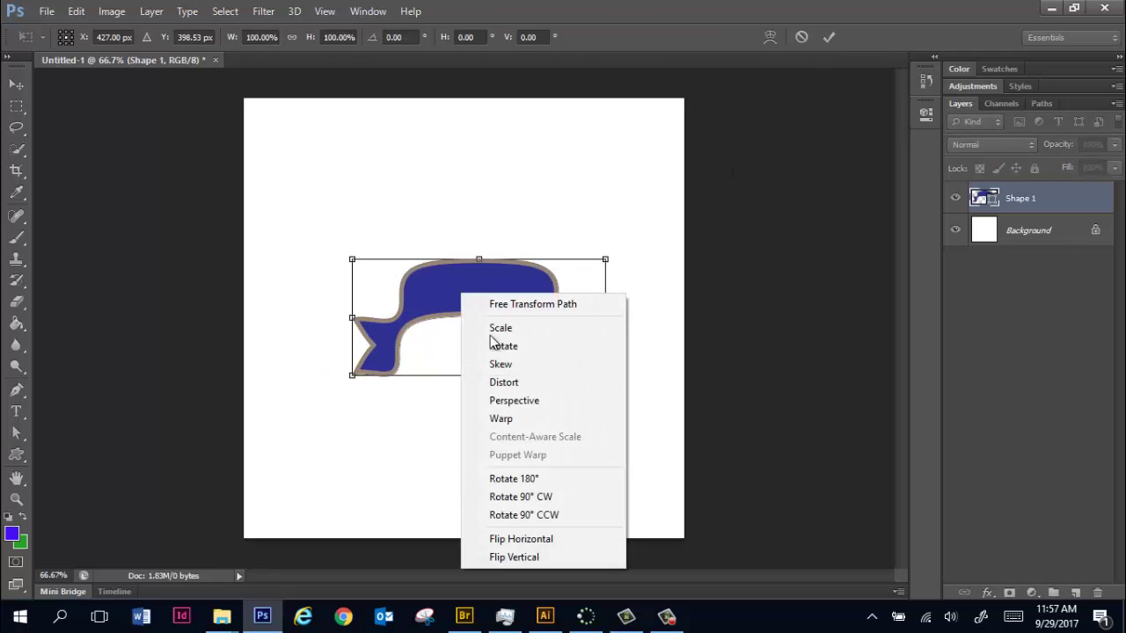
left_click(509, 418)
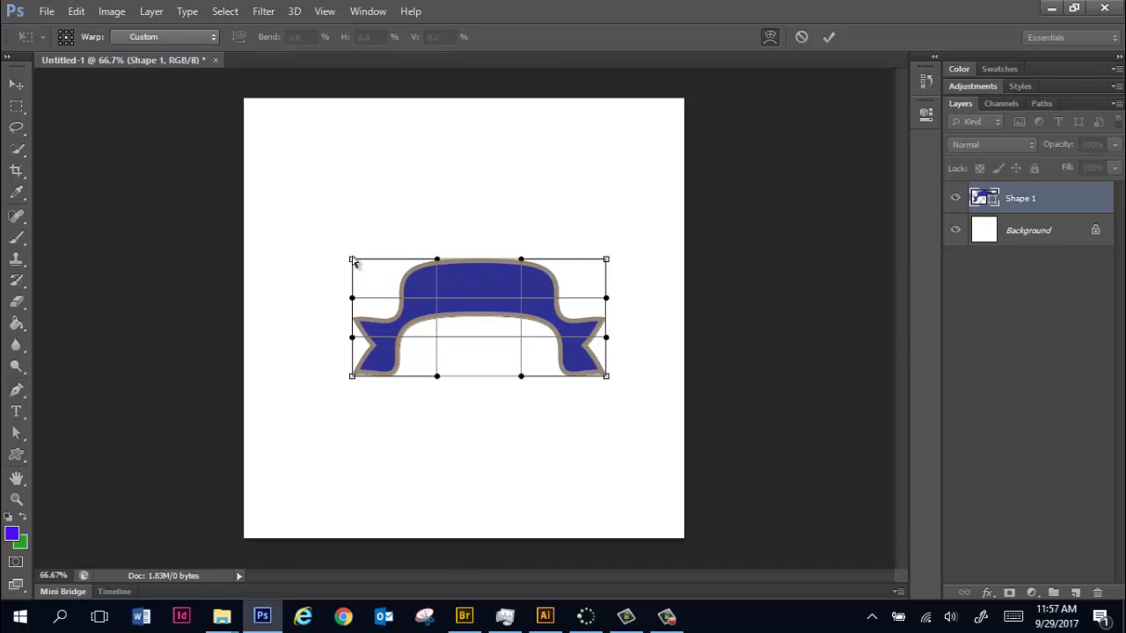
left_click_drag(351, 261, 361, 175)
key("ctrl+z")
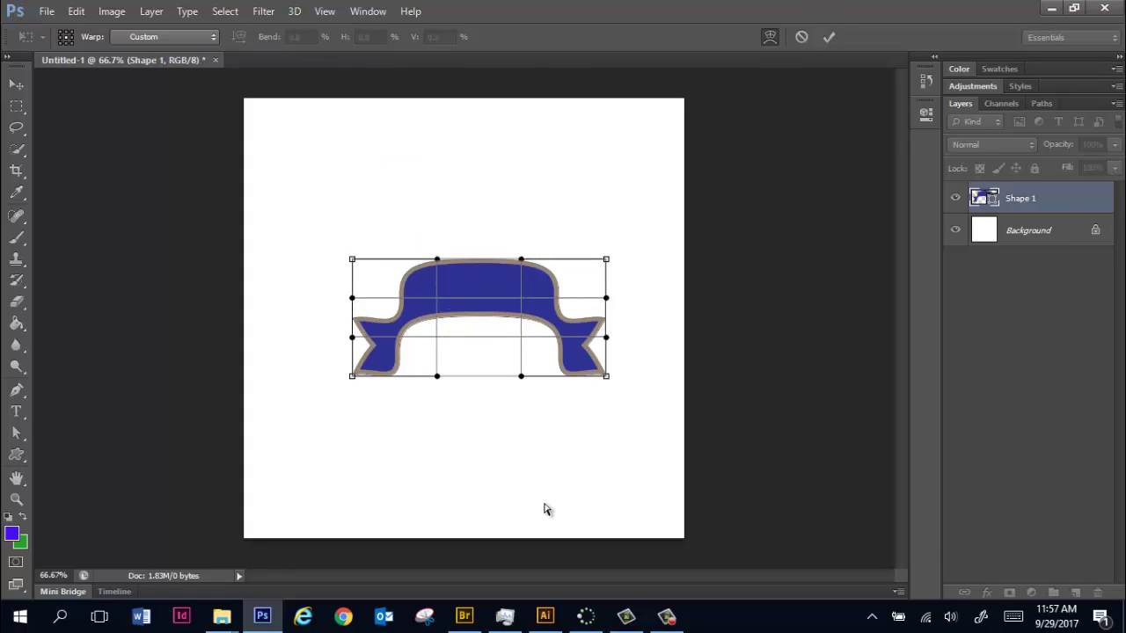
- Try bending the banner freely by moving the warp's upper and lower curve handles and its inner mesh, and cancel the warp
left_click_drag(437, 260, 462, 175)
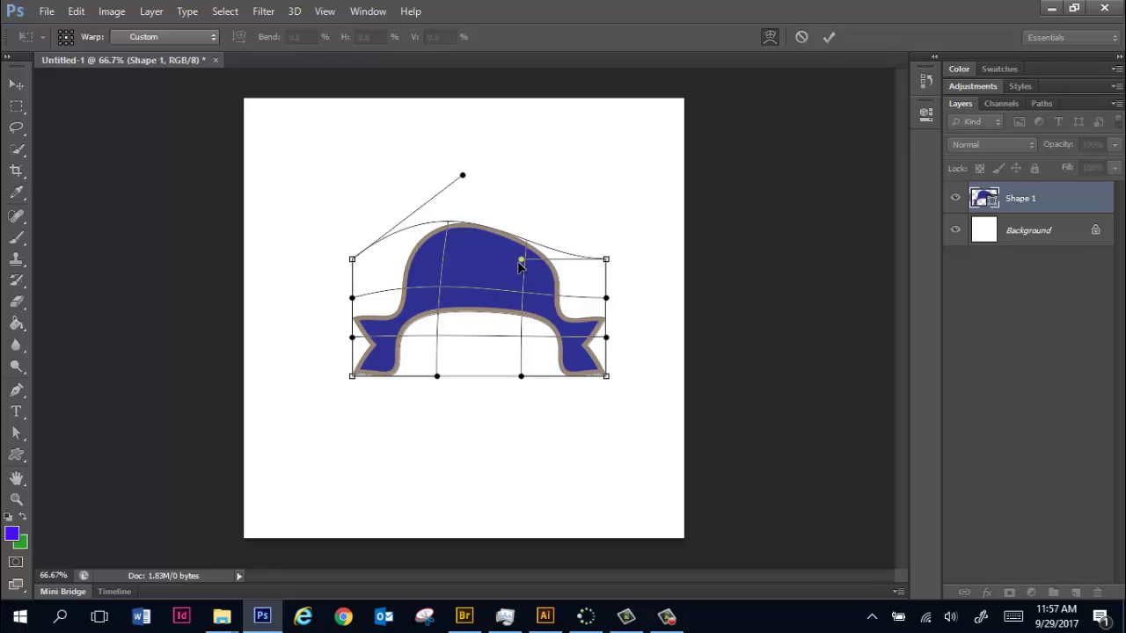
left_click_drag(521, 299, 481, 340)
left_click_drag(439, 380, 421, 456)
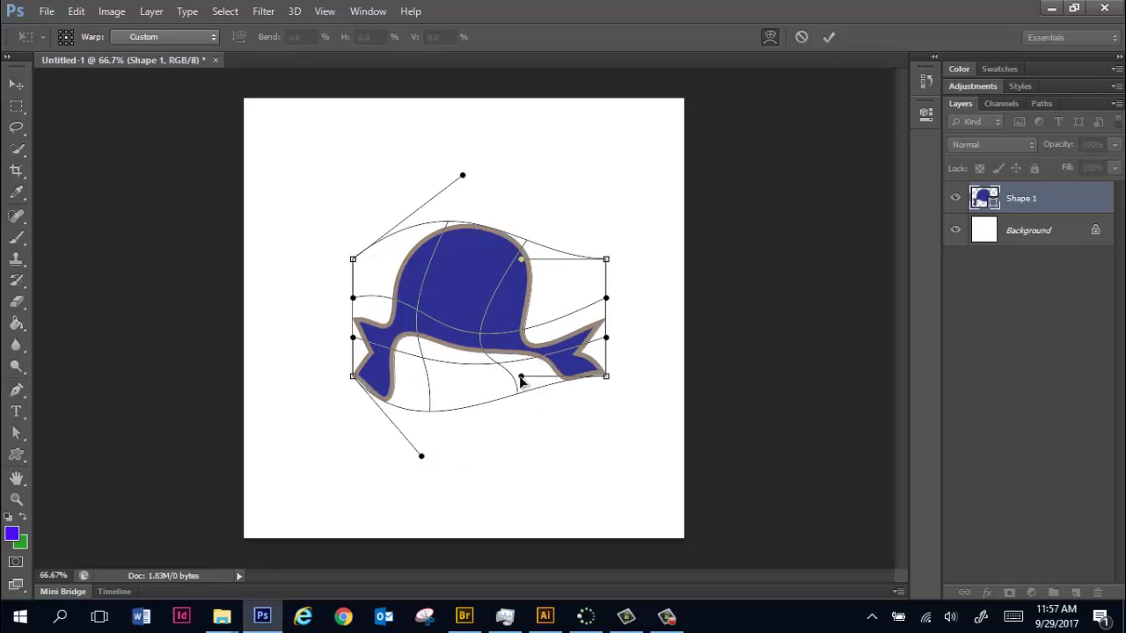
left_click_drag(519, 377, 650, 395)
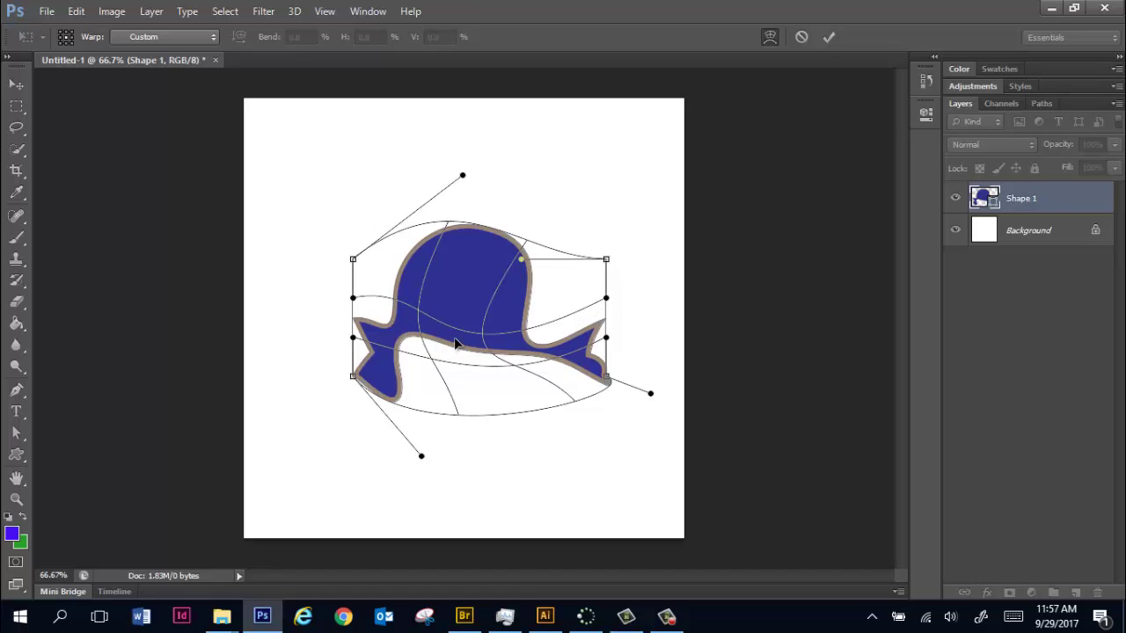
left_click_drag(482, 338, 483, 264)
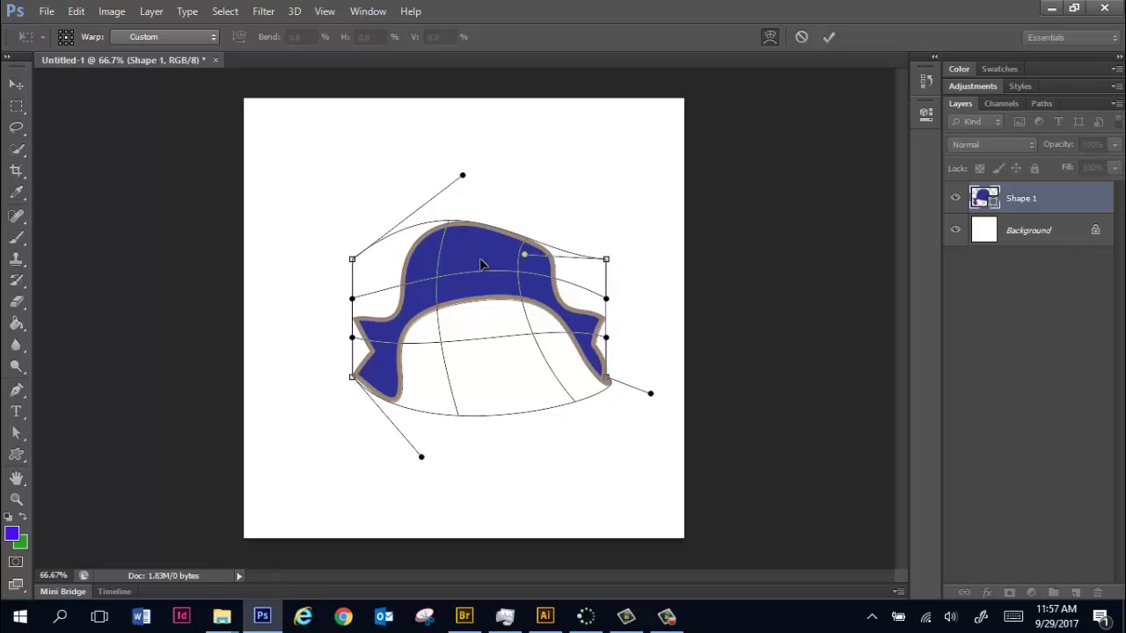
left_click(801, 36)
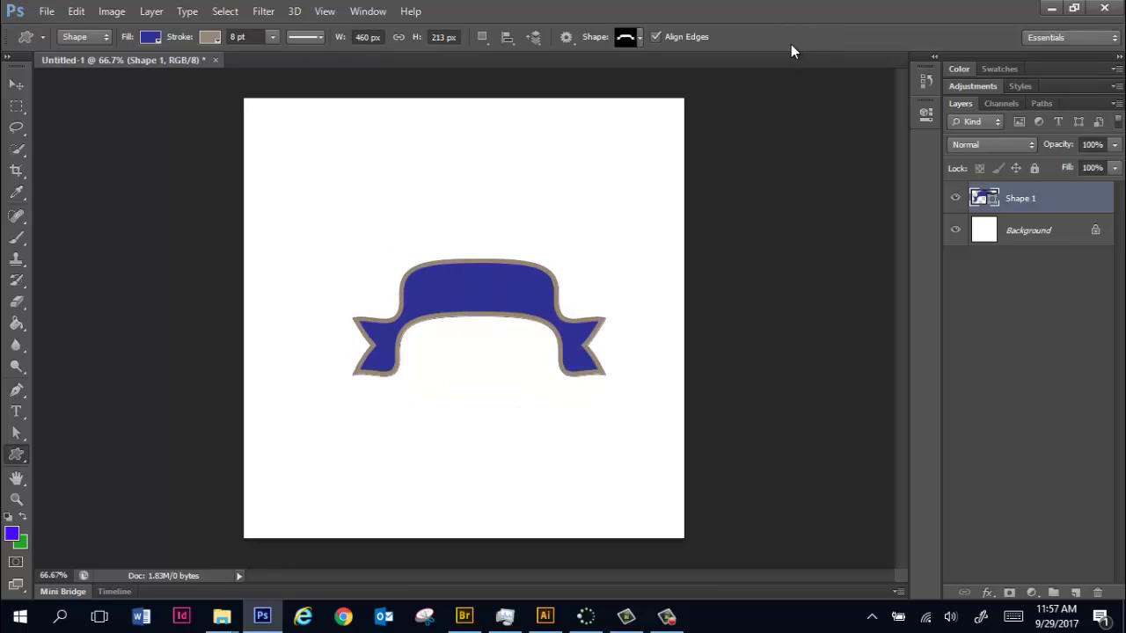
- Try the preset Arc warp on the banner shape, look through the other warp presets, and cancel the warp
key("ctrl+t")
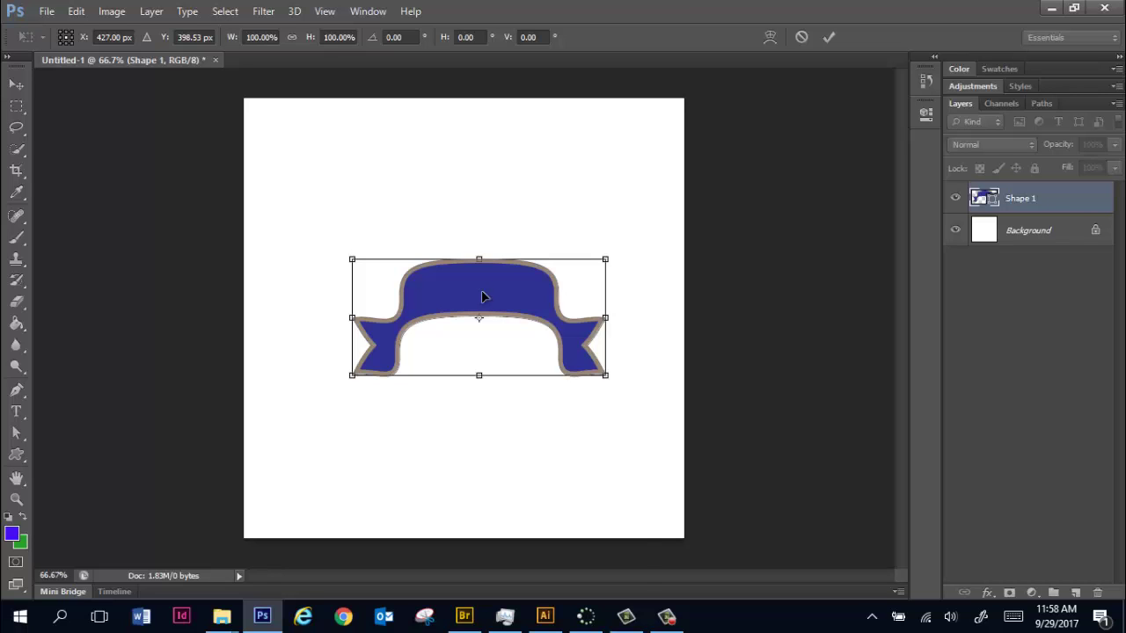
right_click(482, 297)
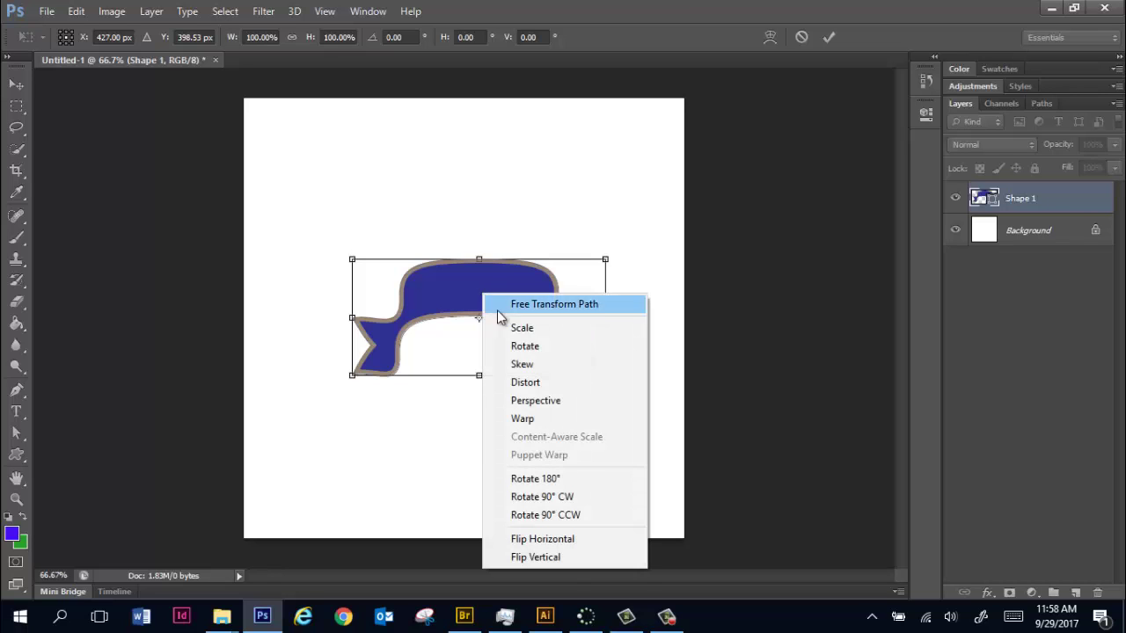
left_click(534, 421)
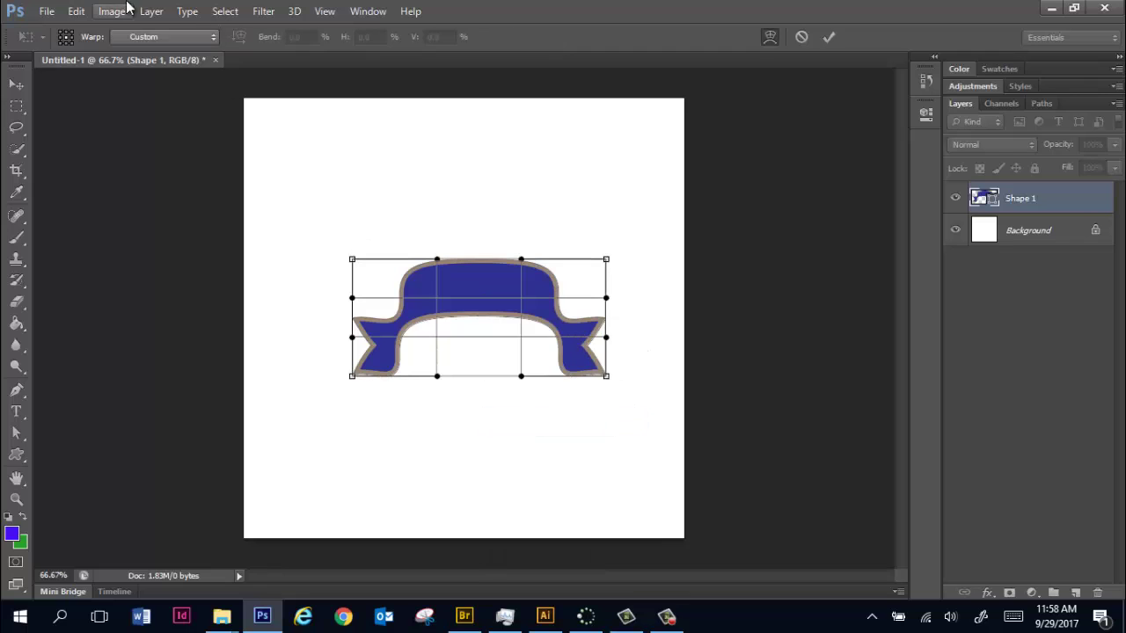
left_click(172, 38)
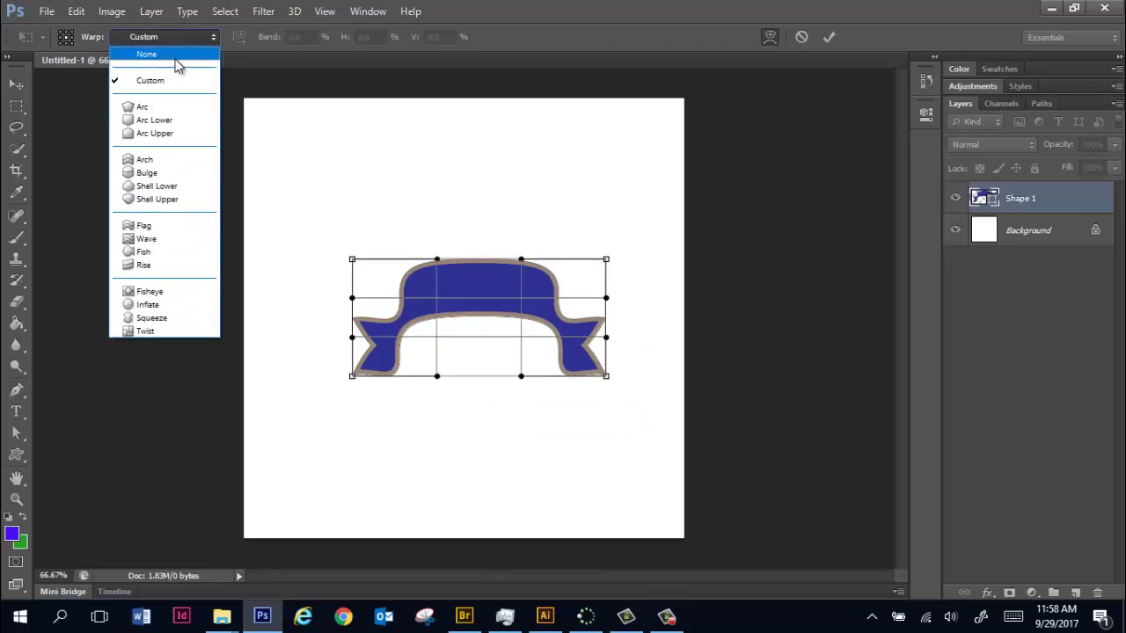
left_click(158, 107)
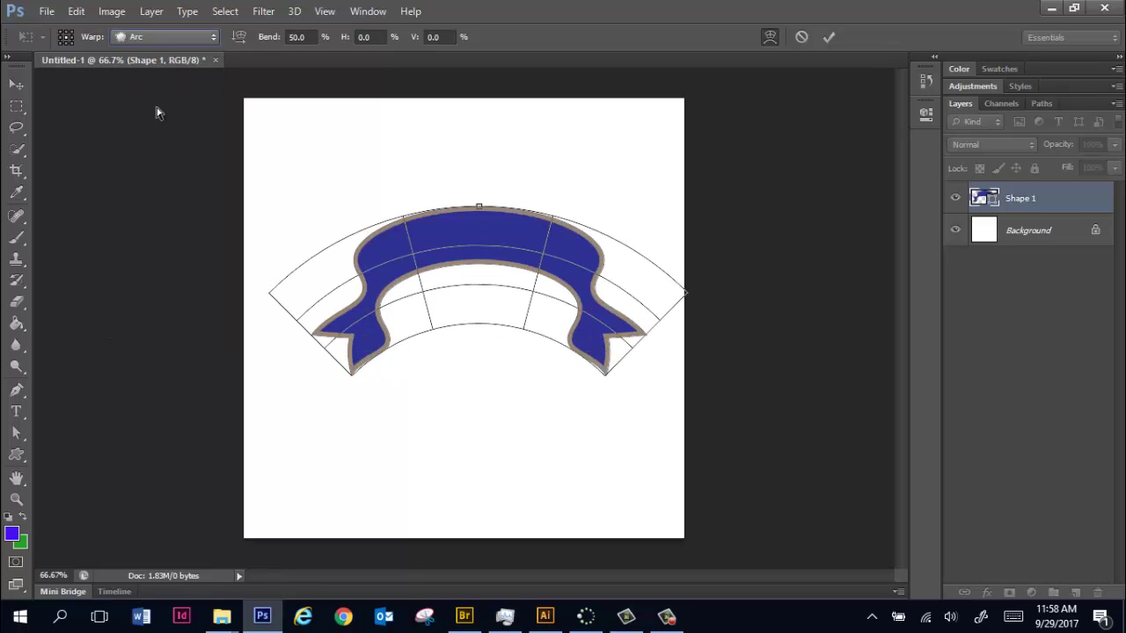
left_click(214, 38)
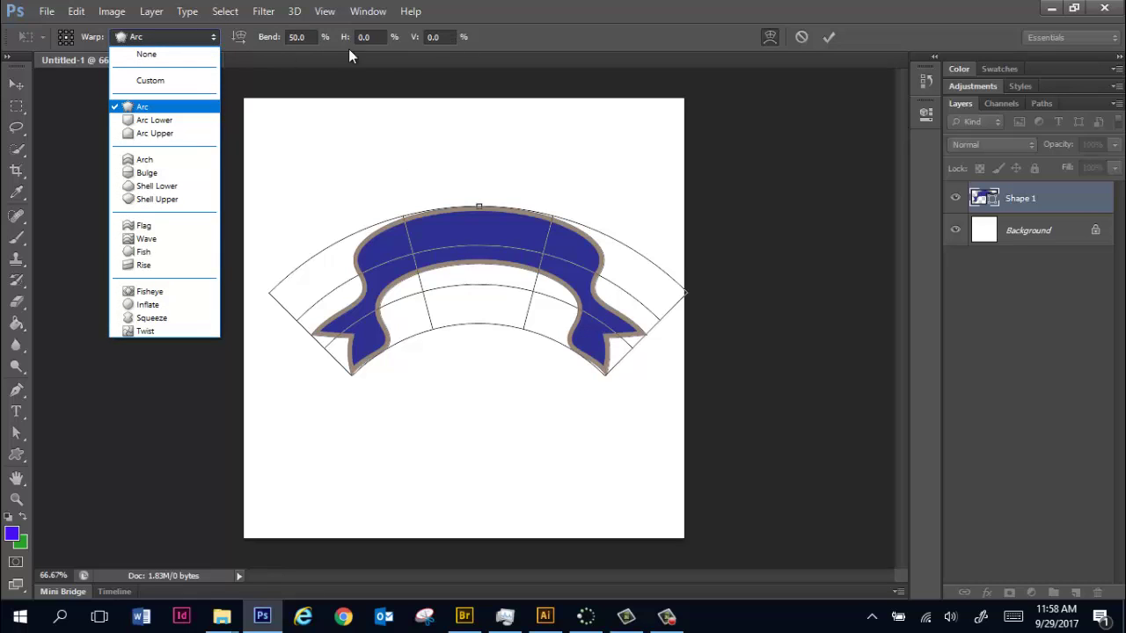
left_click(800, 40)
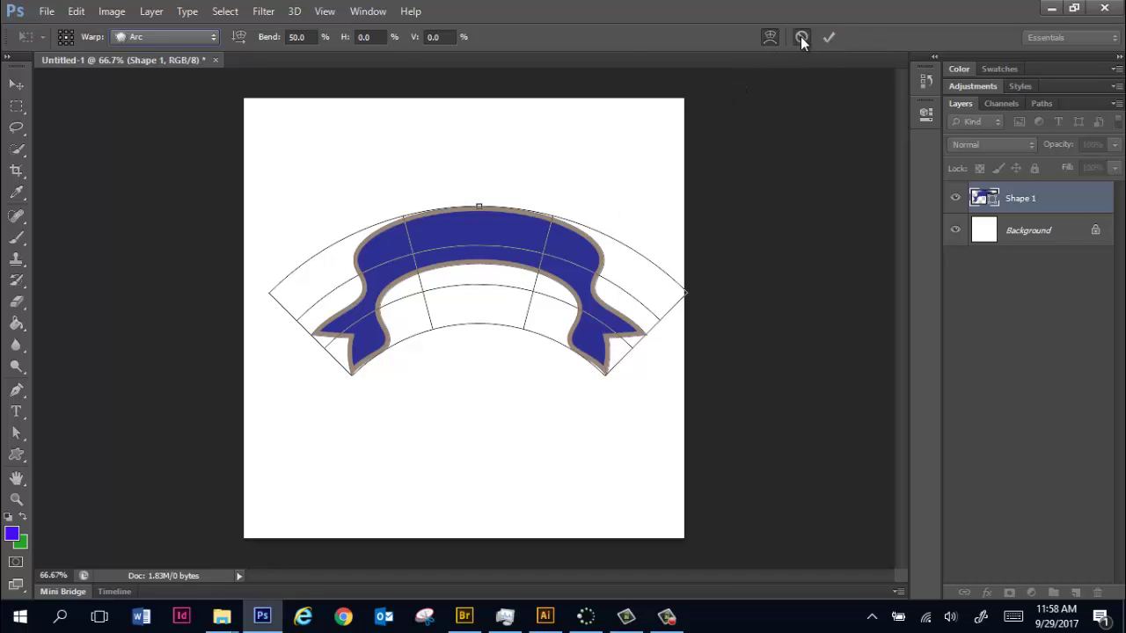
- Cancel the Arc warp, restart Free Transform on the banner, and look through the available transformation types
left_click(800, 39)
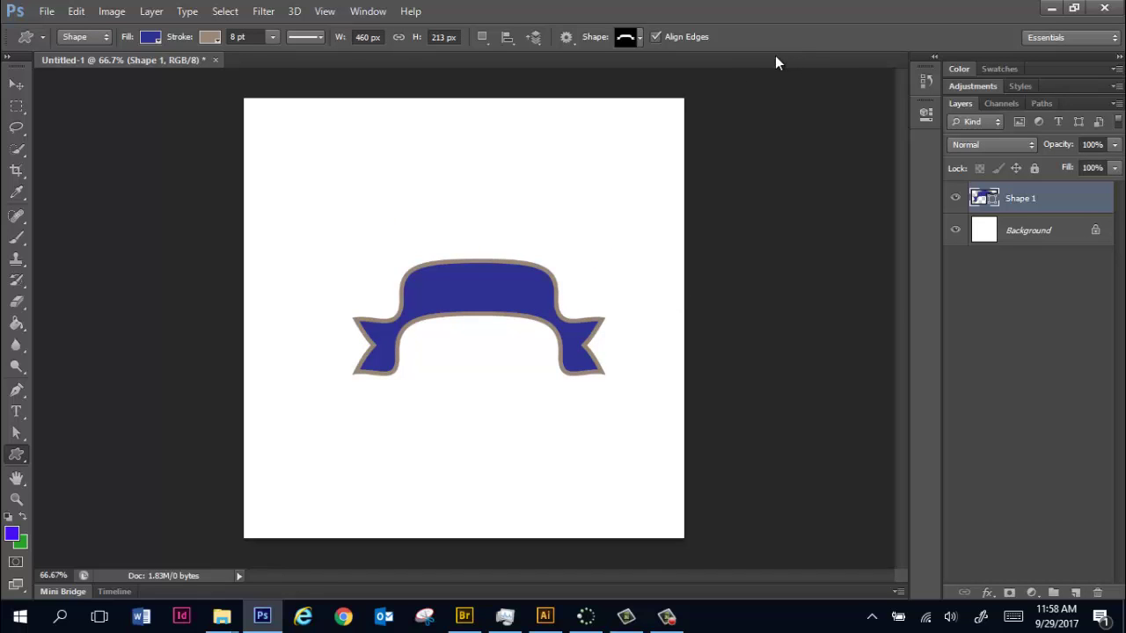
key("ctrl+t")
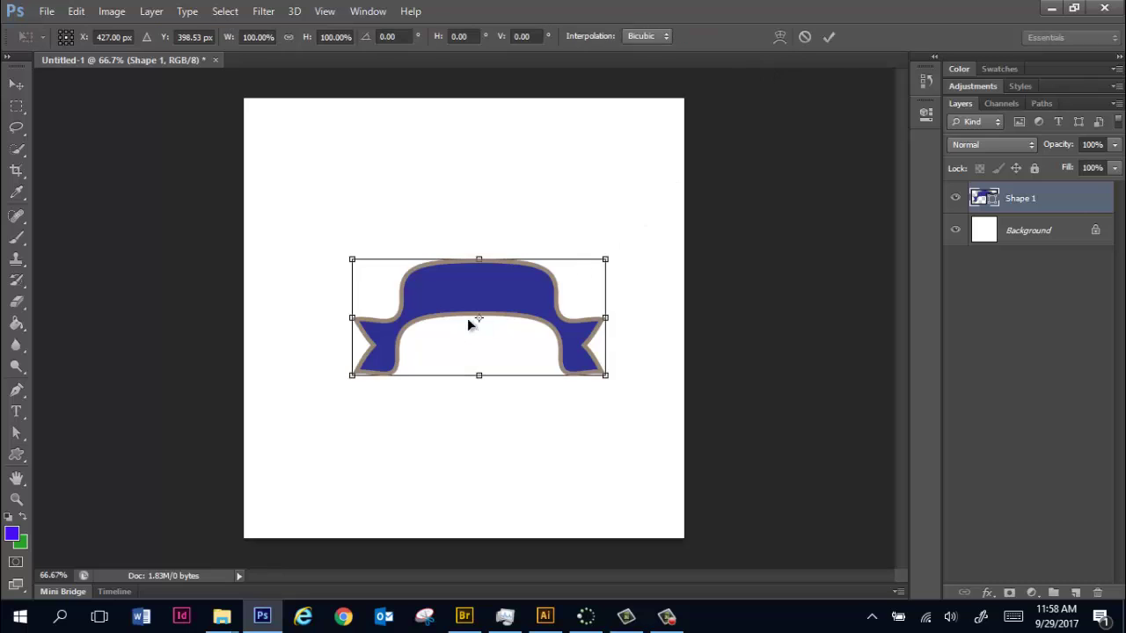
right_click(507, 293)
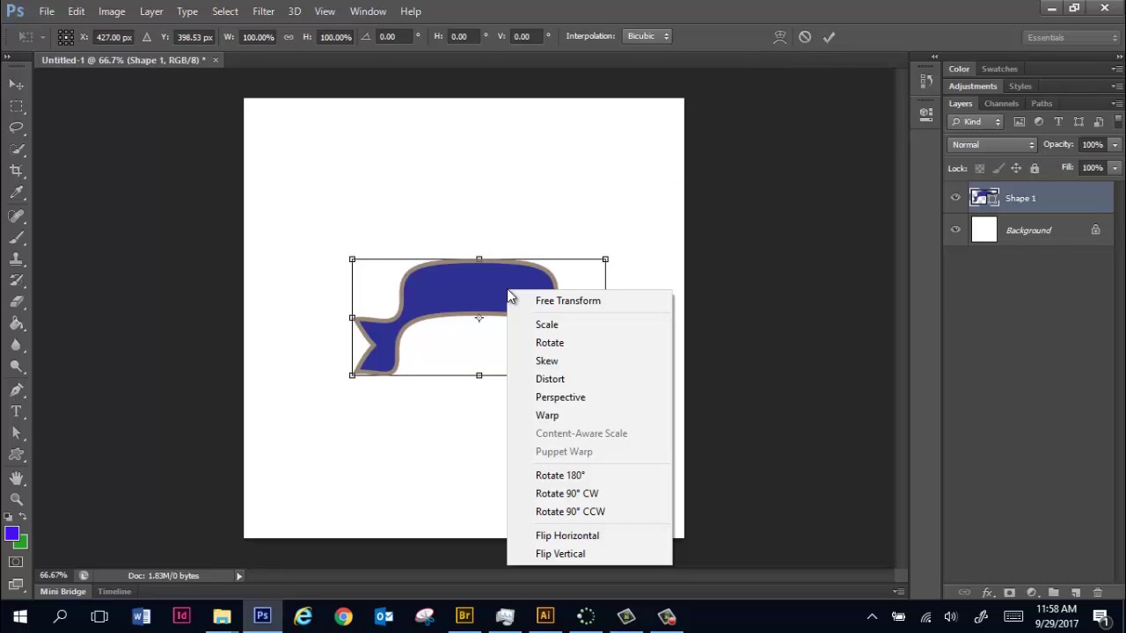
left_click(555, 204)
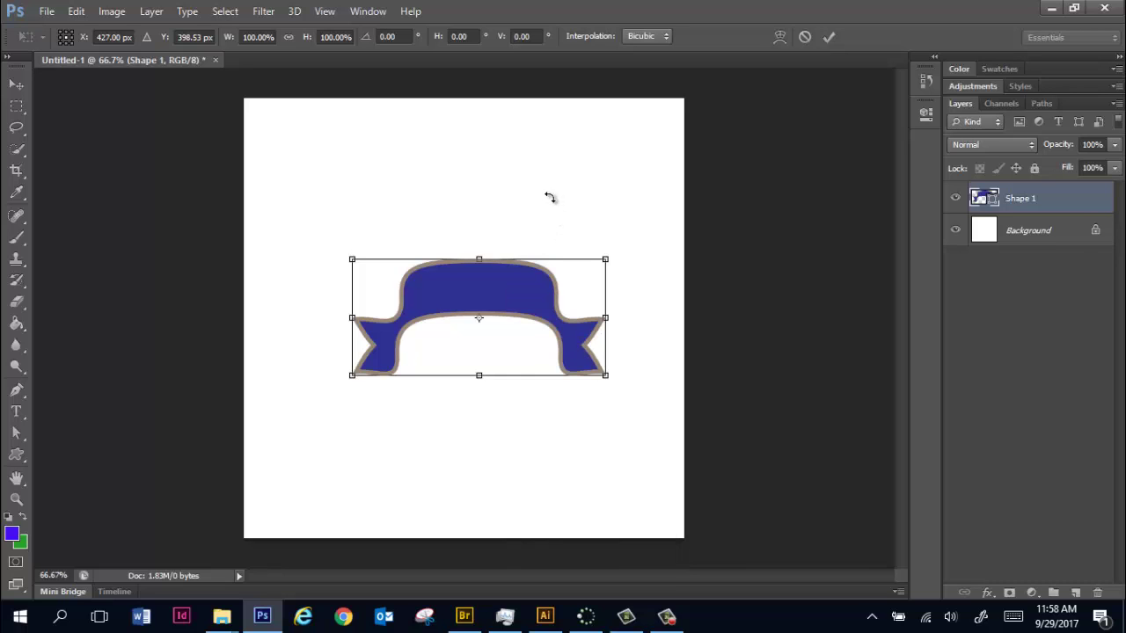
- Switch the banner's transformation to Warp and open the list of preset warp styles
left_click(77, 11)
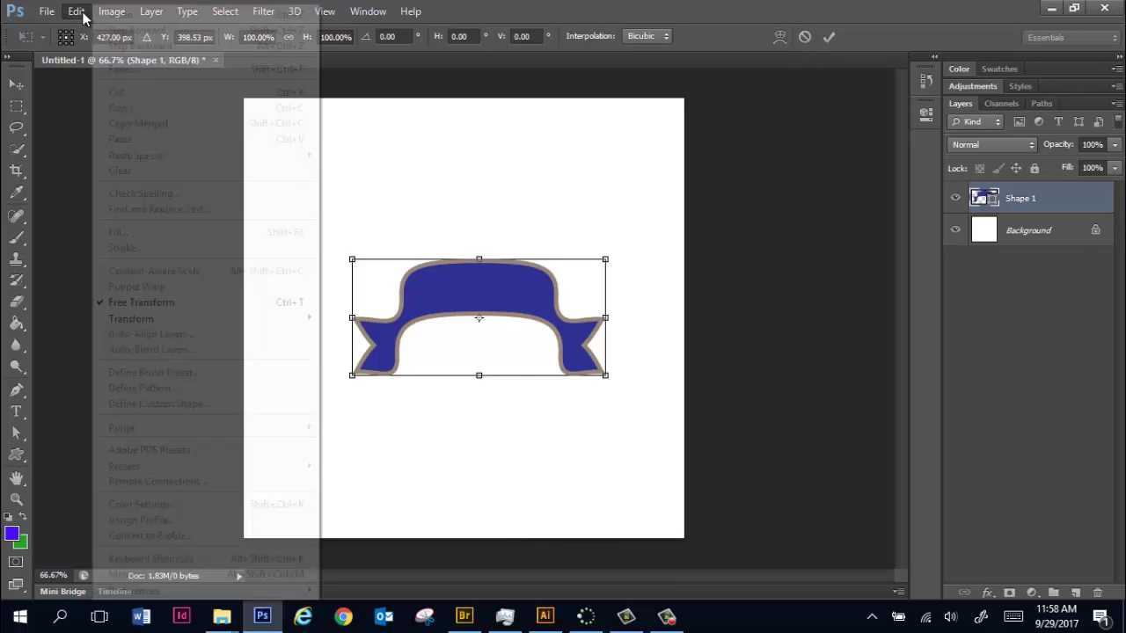
mouse_move(139, 322)
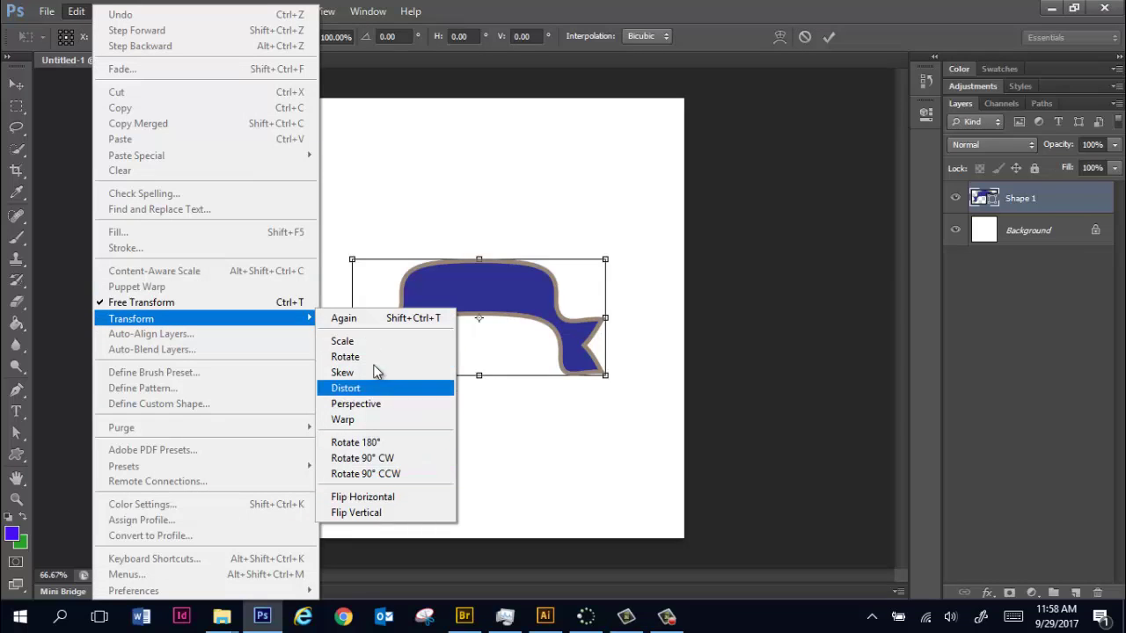
left_click(357, 425)
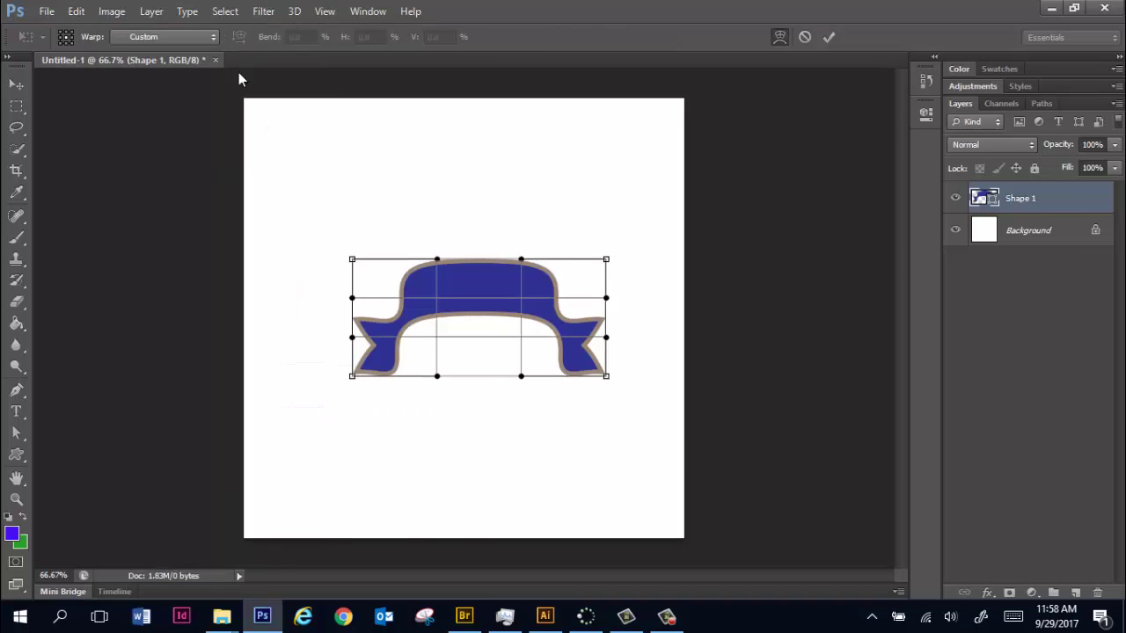
left_click(176, 39)
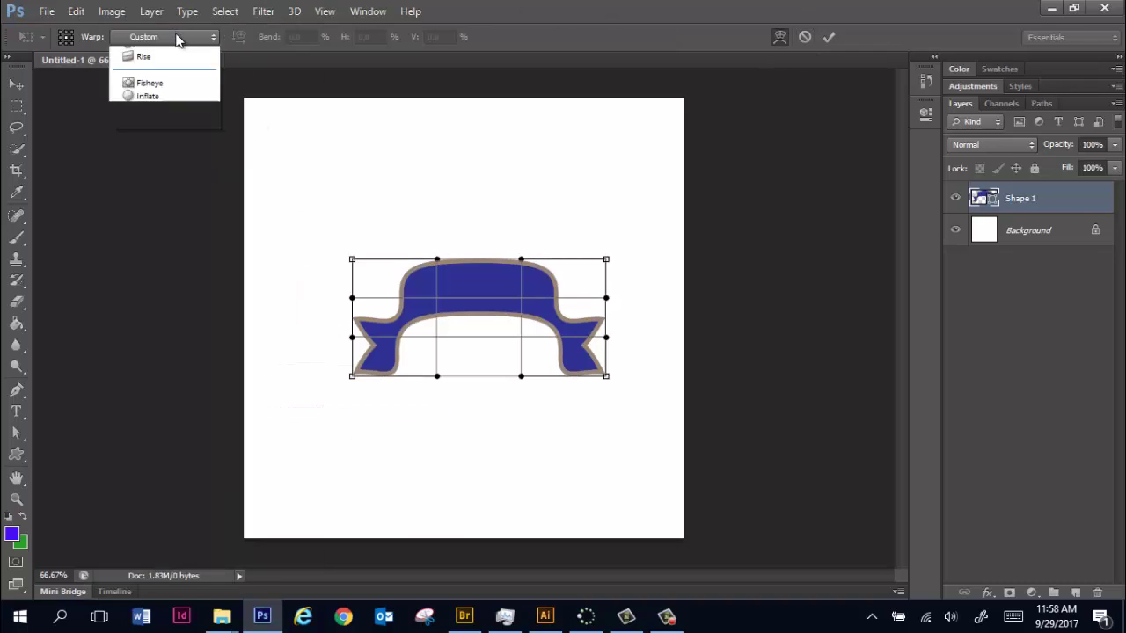